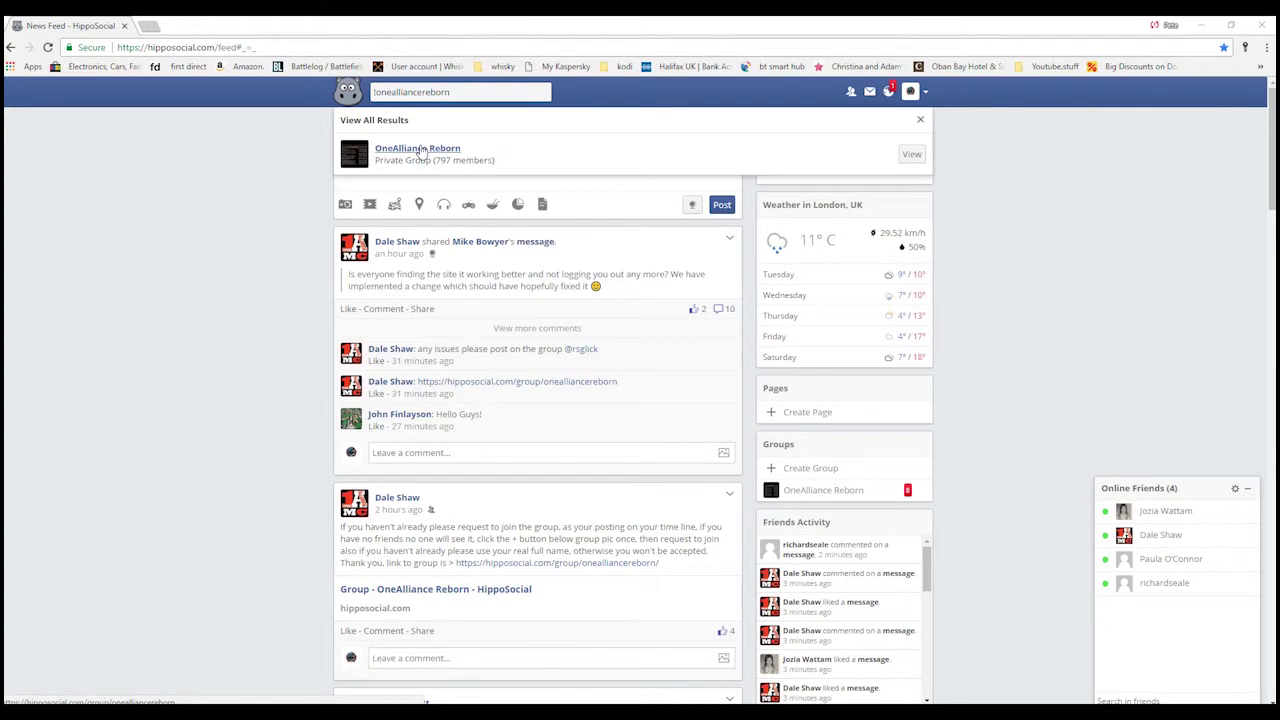
Step: Open the OneAlliance Reborn group page from the !onealliancereborn search results
{"action": "left_click", "coordinate": [421, 150]}
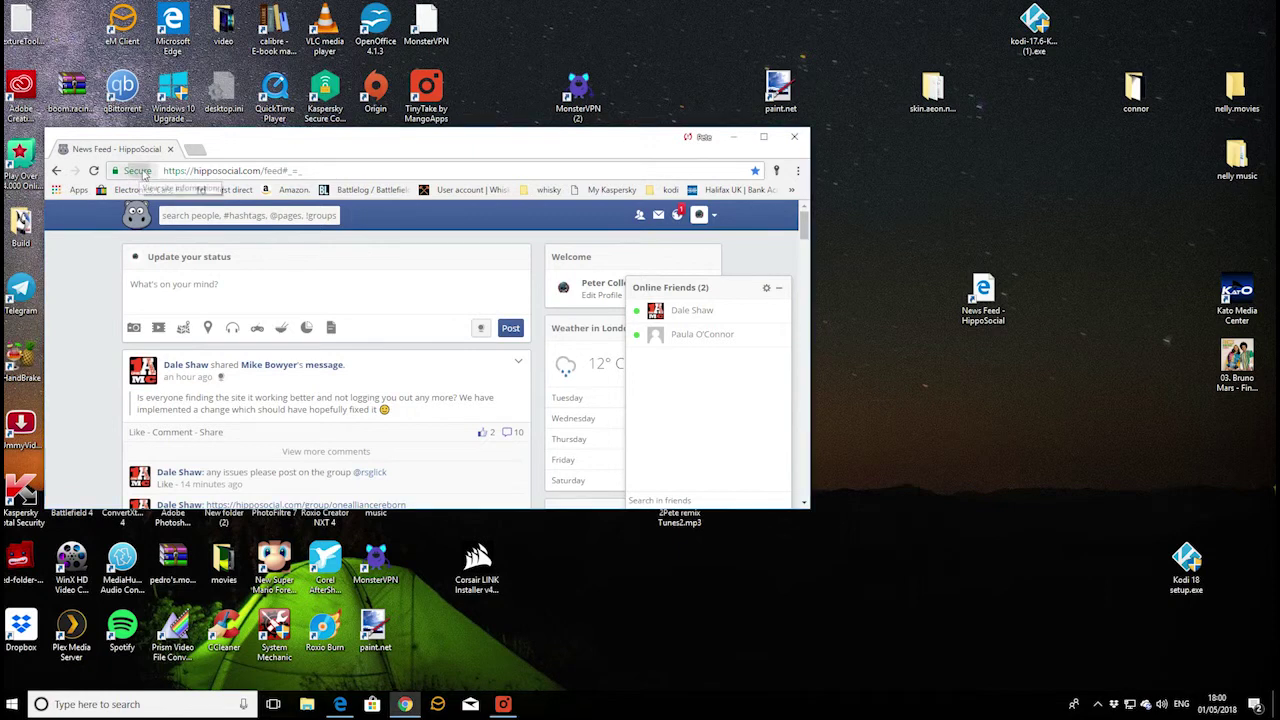
Step: Create a desktop shortcut named 'hippo' to the HippoSocial news feed, replacing the old one, and test it
{"action": "mouse_move", "coordinate": [140, 171]}
{"action": "left_mouse_down"}
{"action": "mouse_move", "coordinate": [760, 393]}
{"action": "mouse_move", "coordinate": [985, 395]}
{"action": "left_mouse_up"}
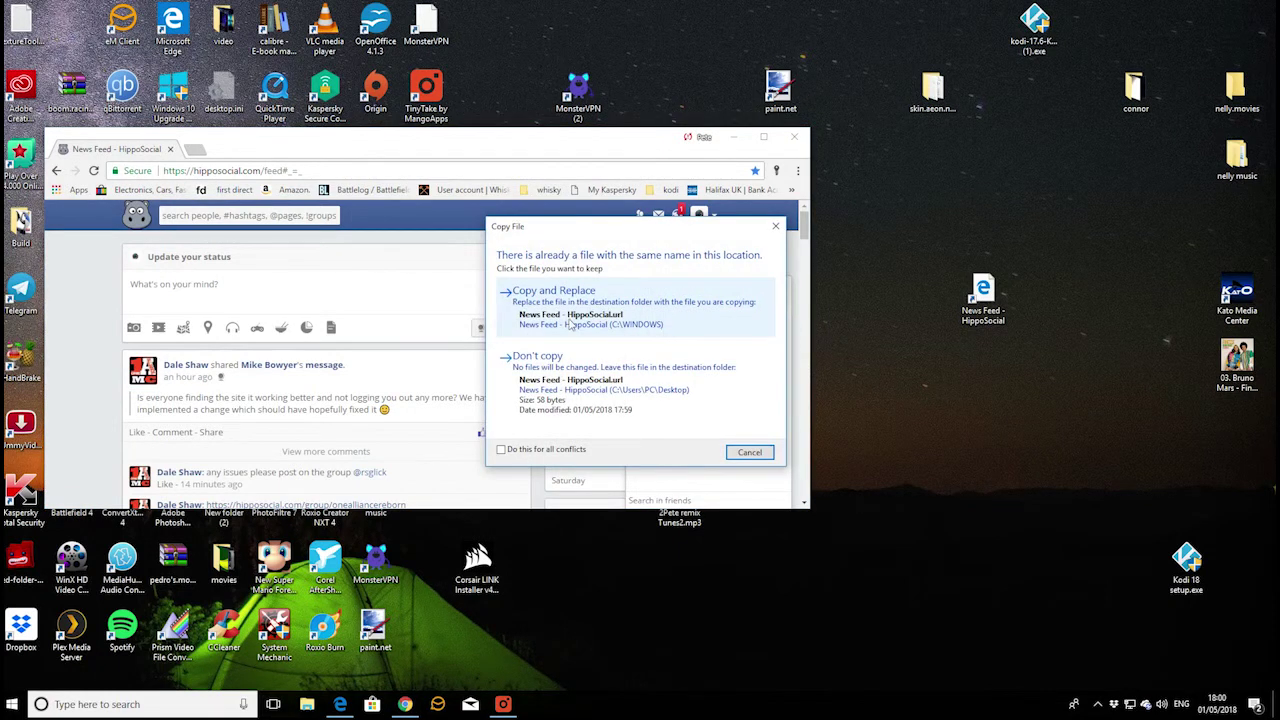
{"action": "left_click", "coordinate": [570, 324]}
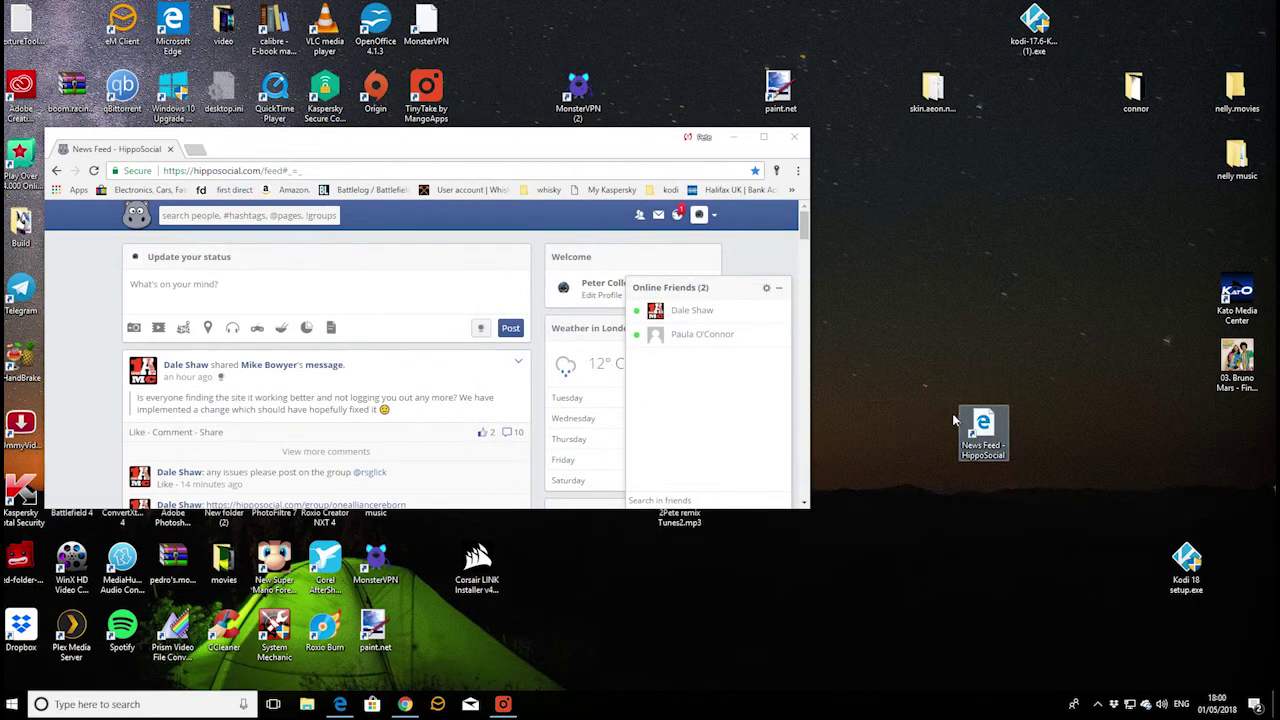
{"action": "right_click", "coordinate": [980, 412]}
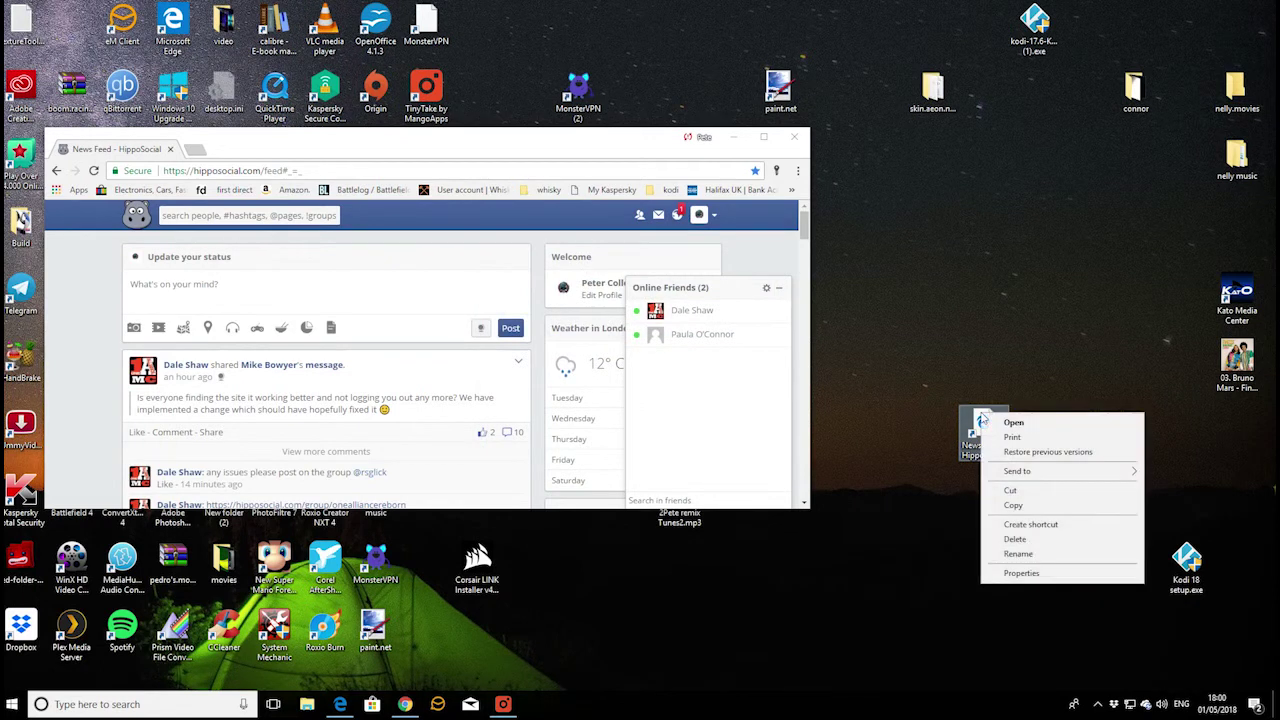
{"action": "left_click", "coordinate": [1028, 554]}
{"action": "type", "text": "h"}
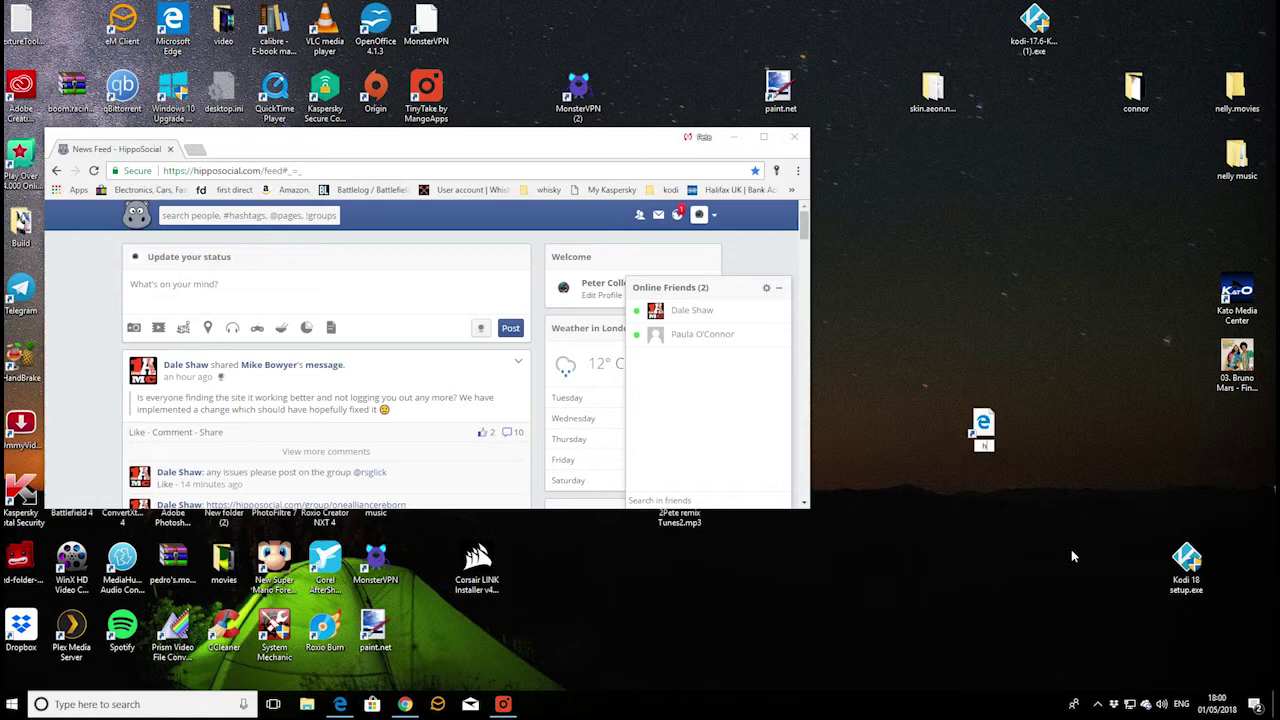
{"action": "type", "text": "ippo"}
{"action": "key", "text": "Return"}
{"action": "key", "text": "Return"}
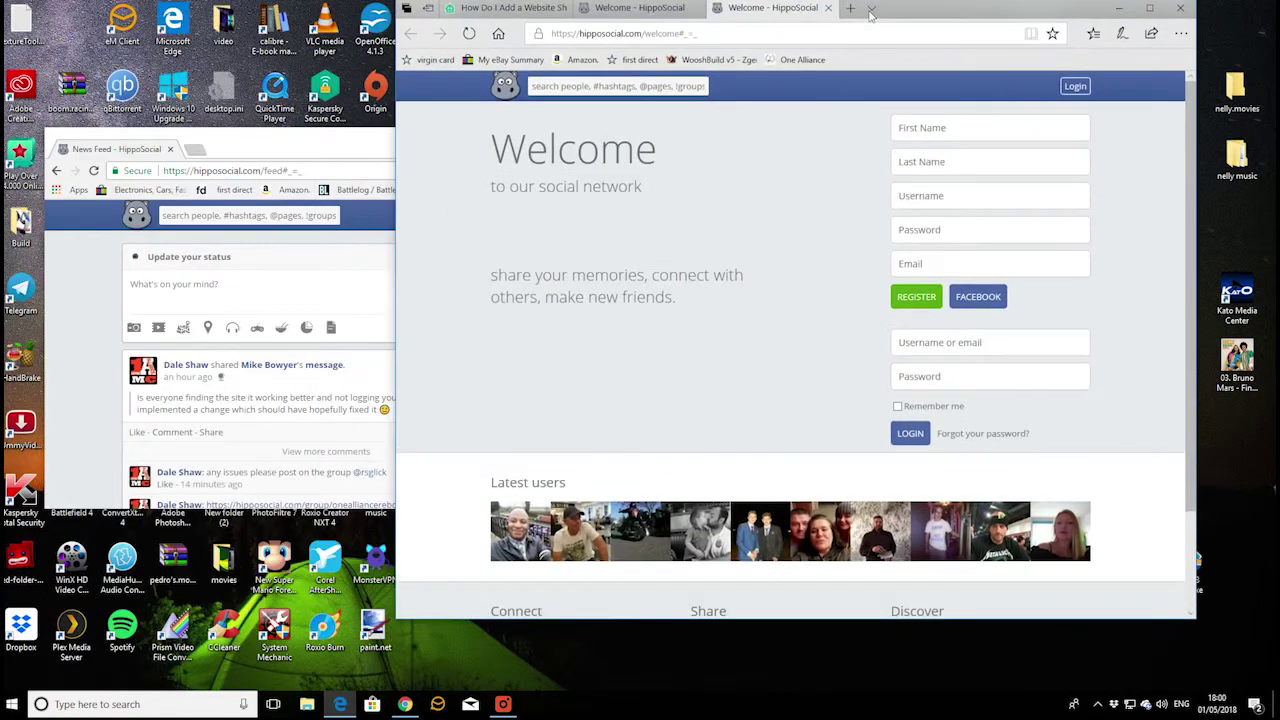
{"action": "left_click", "coordinate": [1150, 8]}
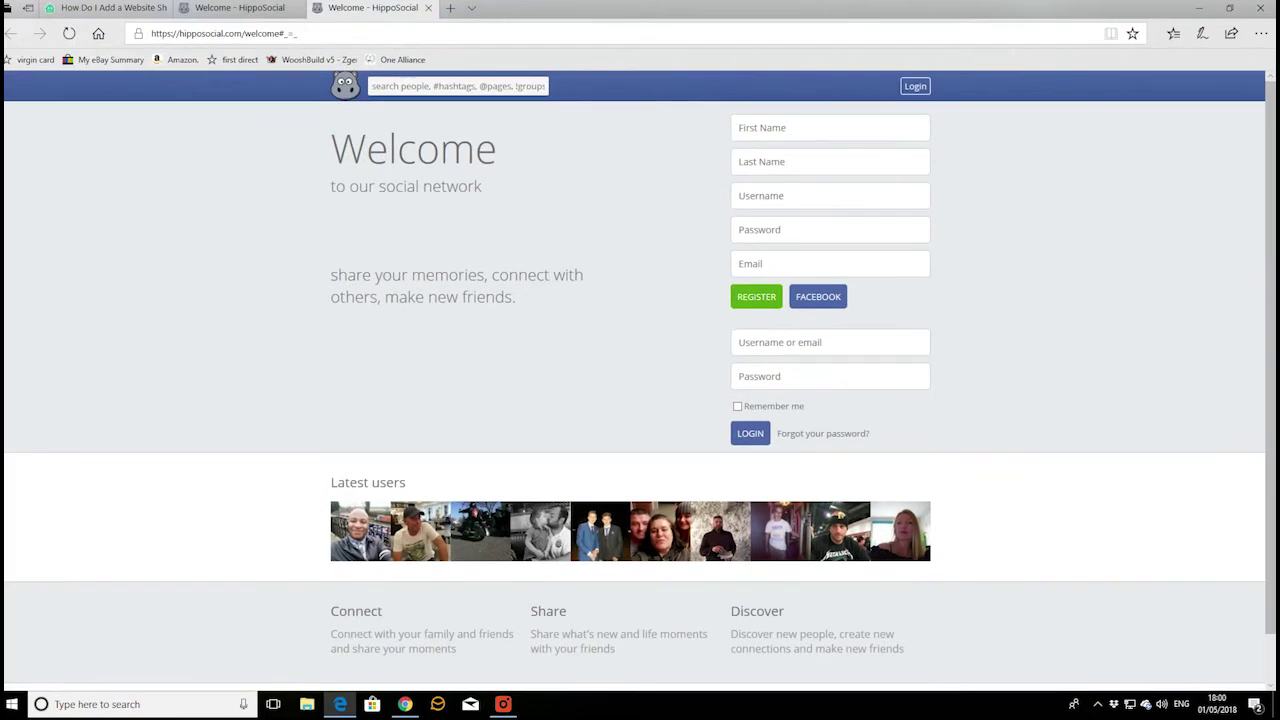
{"action": "key", "text": "alt+F4"}
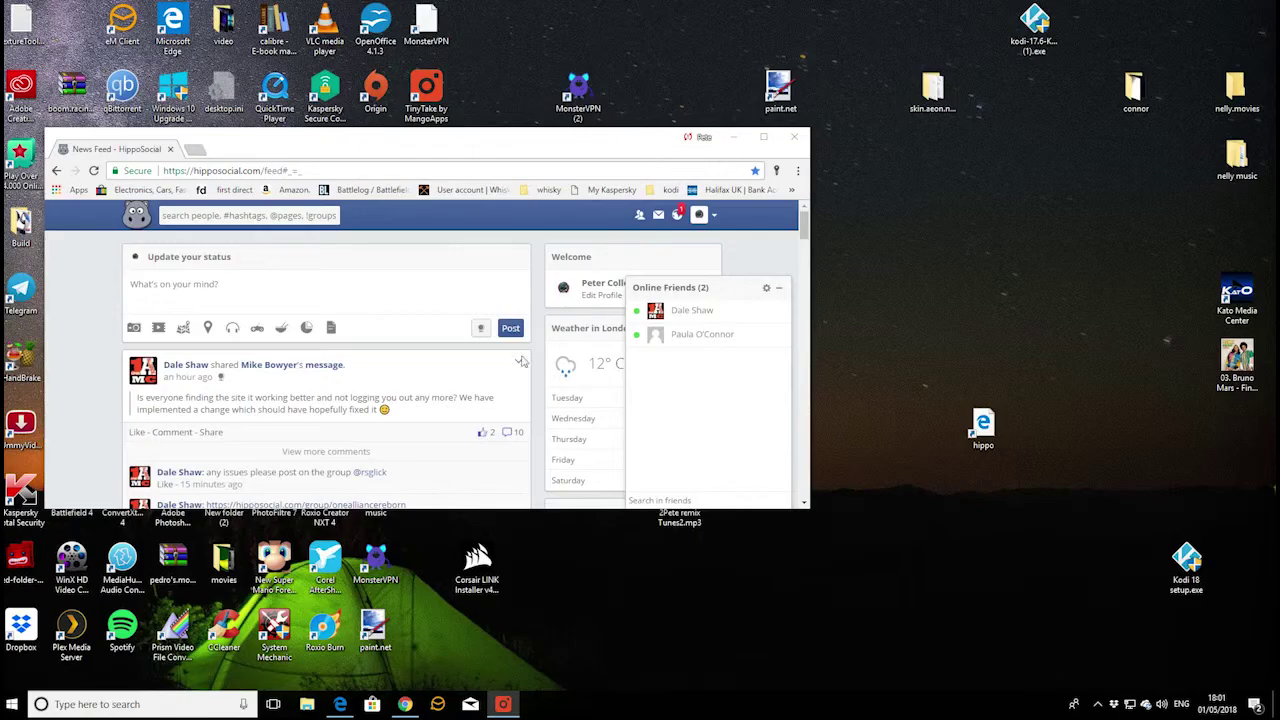
Step: Start a new desktop shortcut and copy the HippoSocial news feed address from Chrome
{"action": "right_click", "coordinate": [972, 267]}
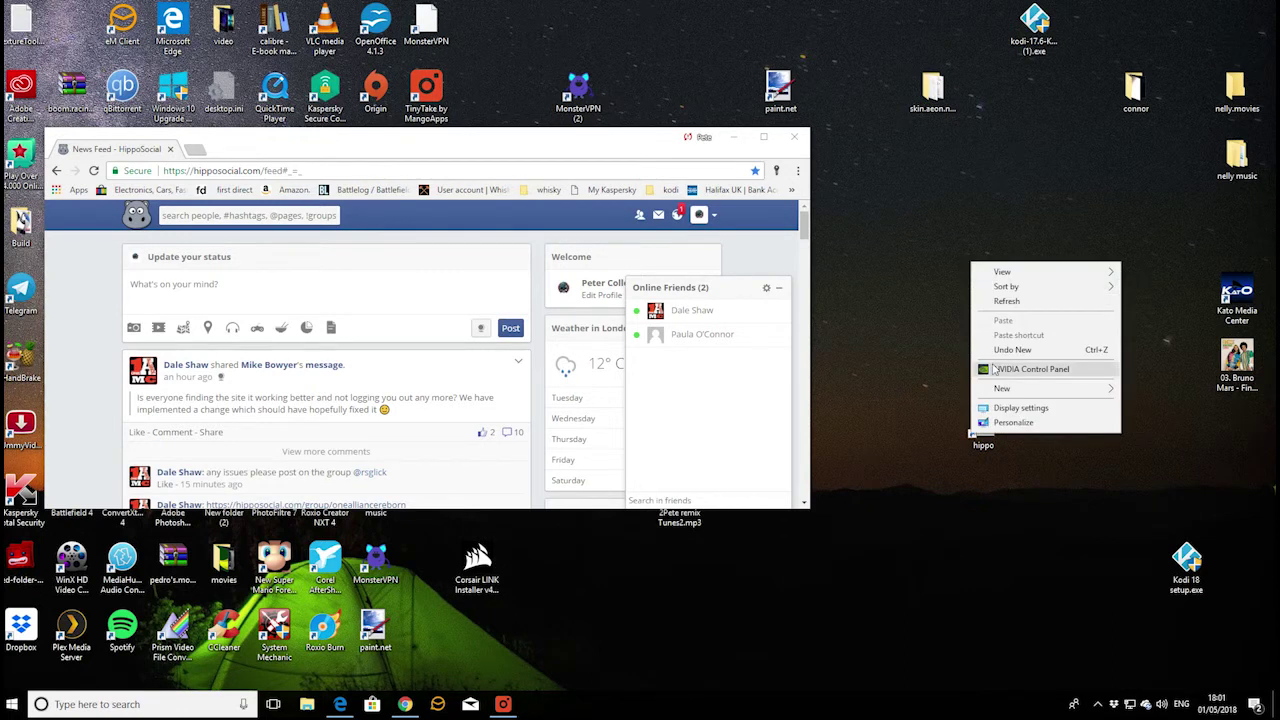
{"action": "mouse_move", "coordinate": [1040, 388]}
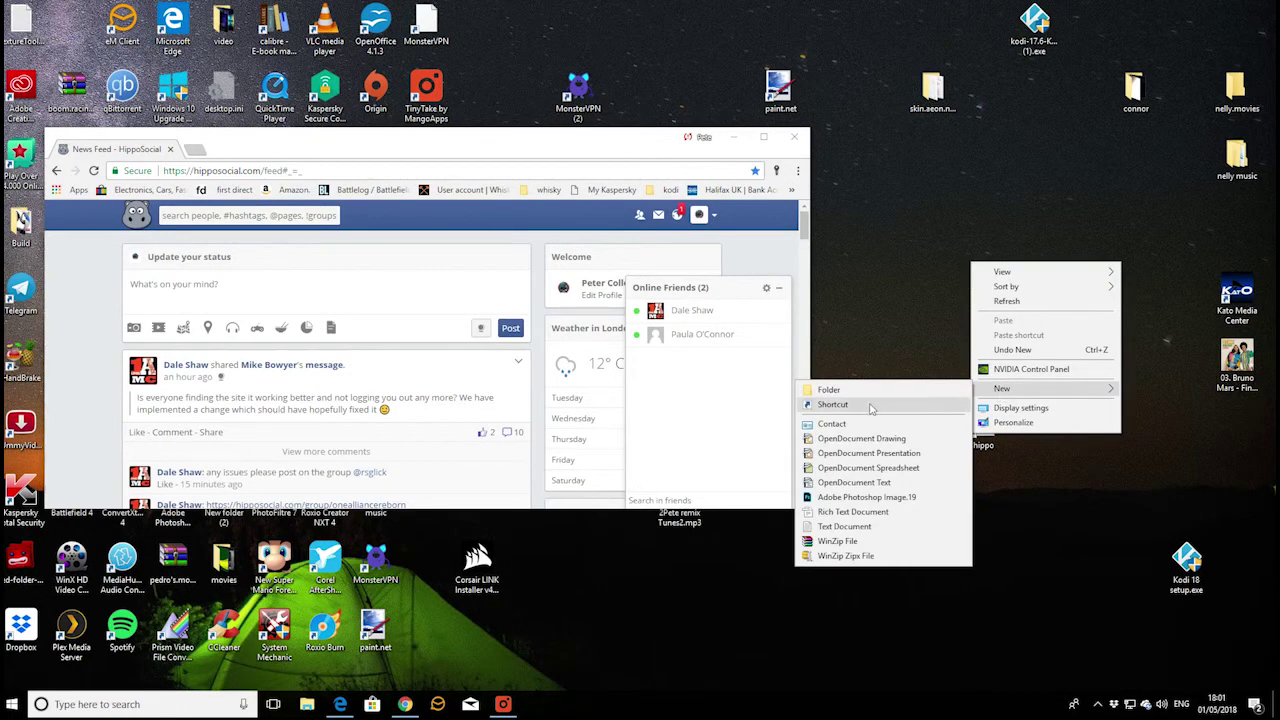
{"action": "left_click", "coordinate": [870, 406]}
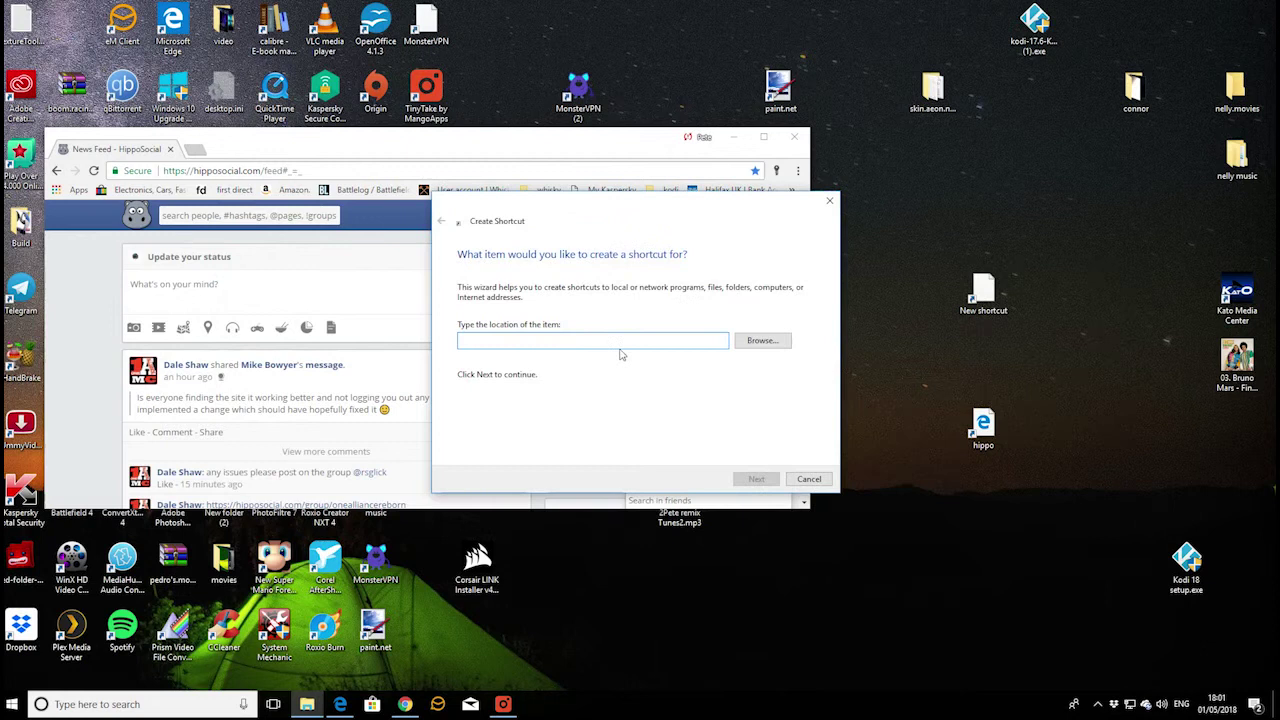
{"action": "left_click", "coordinate": [200, 171]}
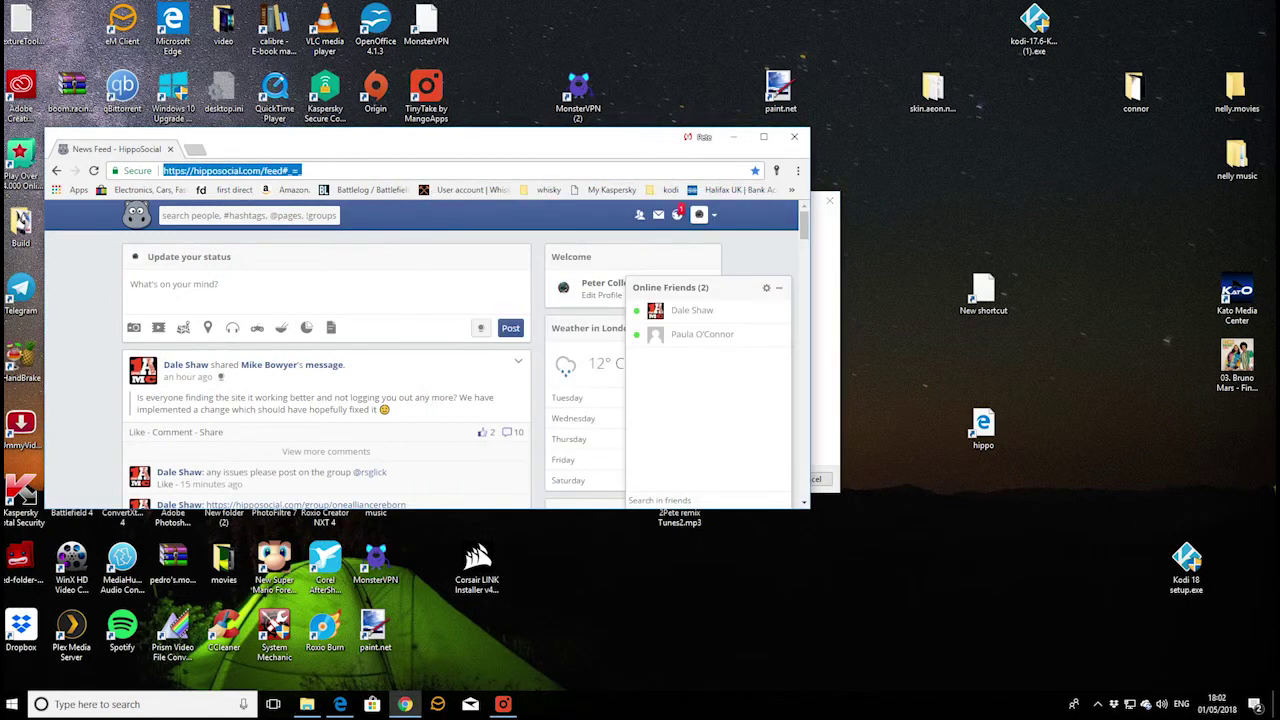
{"action": "right_click", "coordinate": [176, 178]}
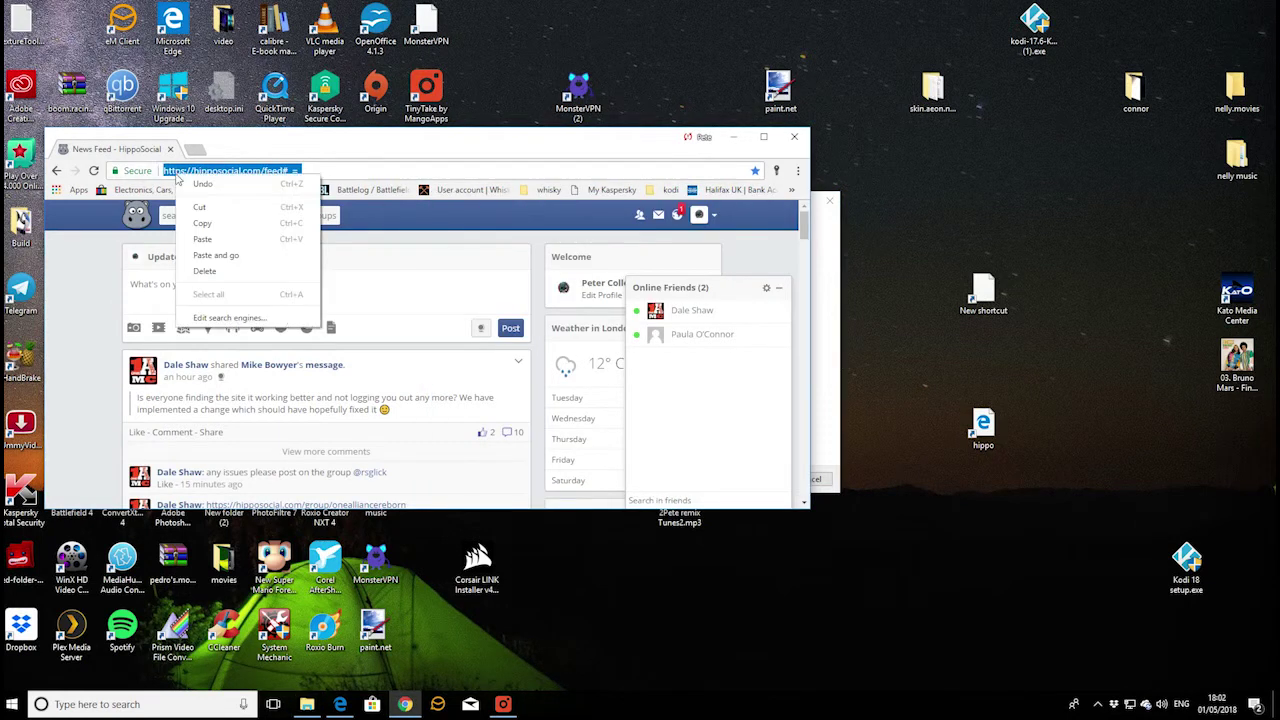
{"action": "left_click", "coordinate": [204, 223]}
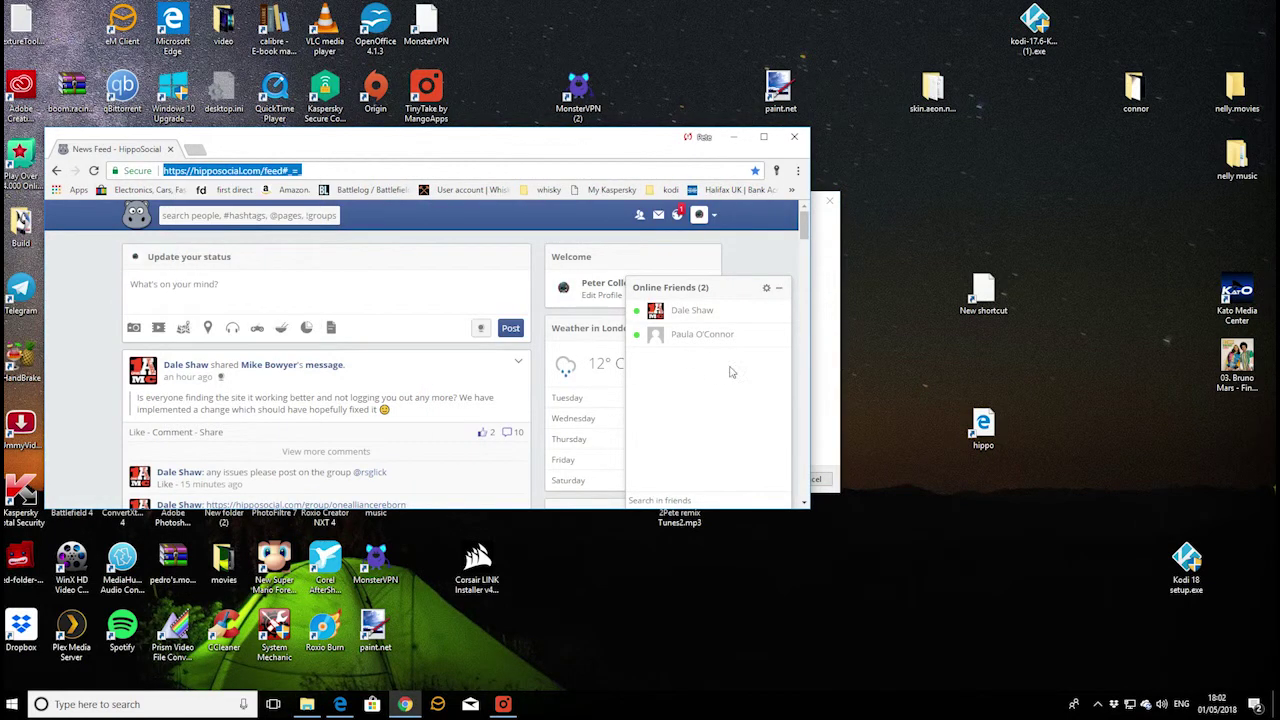
Step: Paste the address as the shortcut location, finish the New Internet Shortcut, and open it
{"action": "left_click", "coordinate": [822, 251]}
{"action": "right_click", "coordinate": [562, 340]}
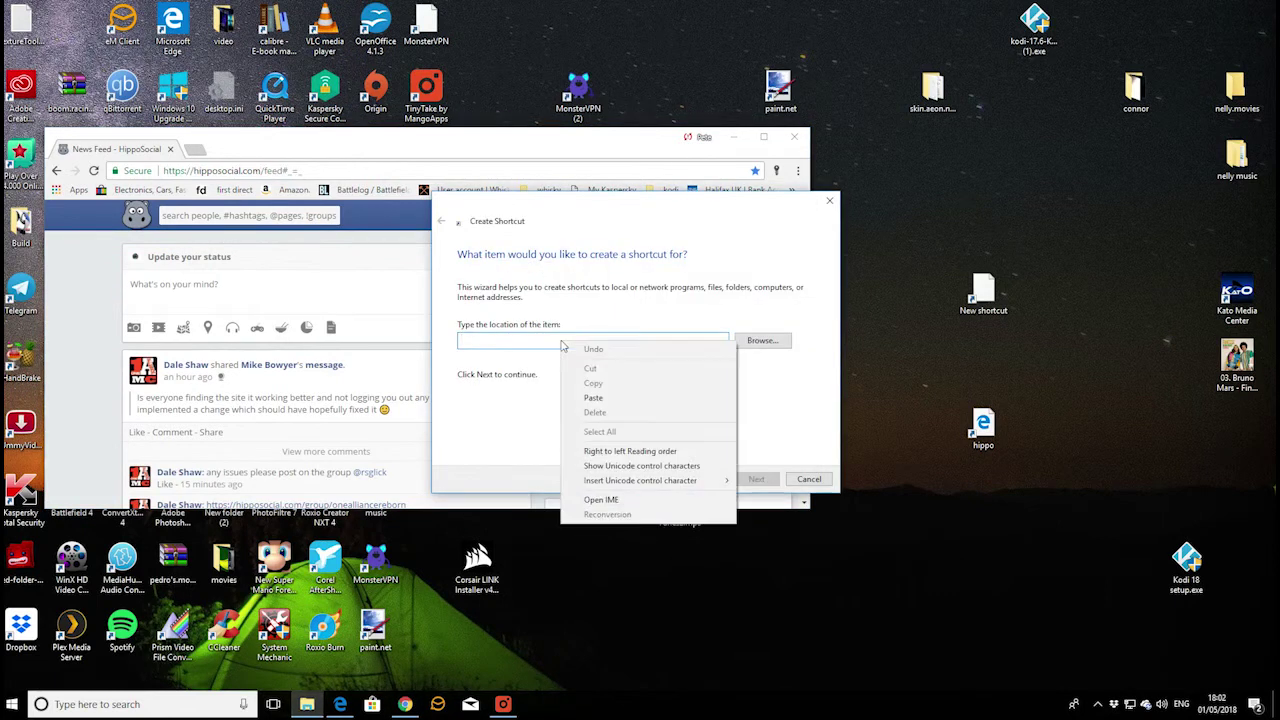
{"action": "left_click", "coordinate": [598, 399]}
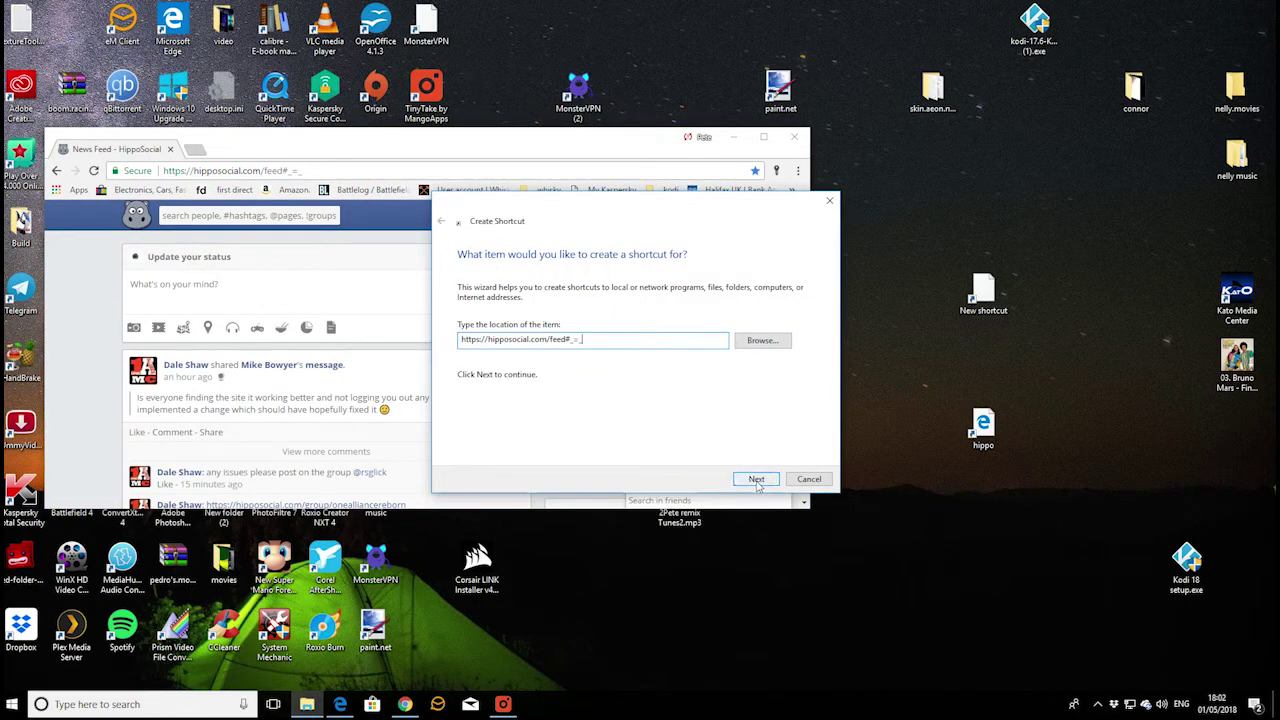
{"action": "left_click", "coordinate": [756, 479]}
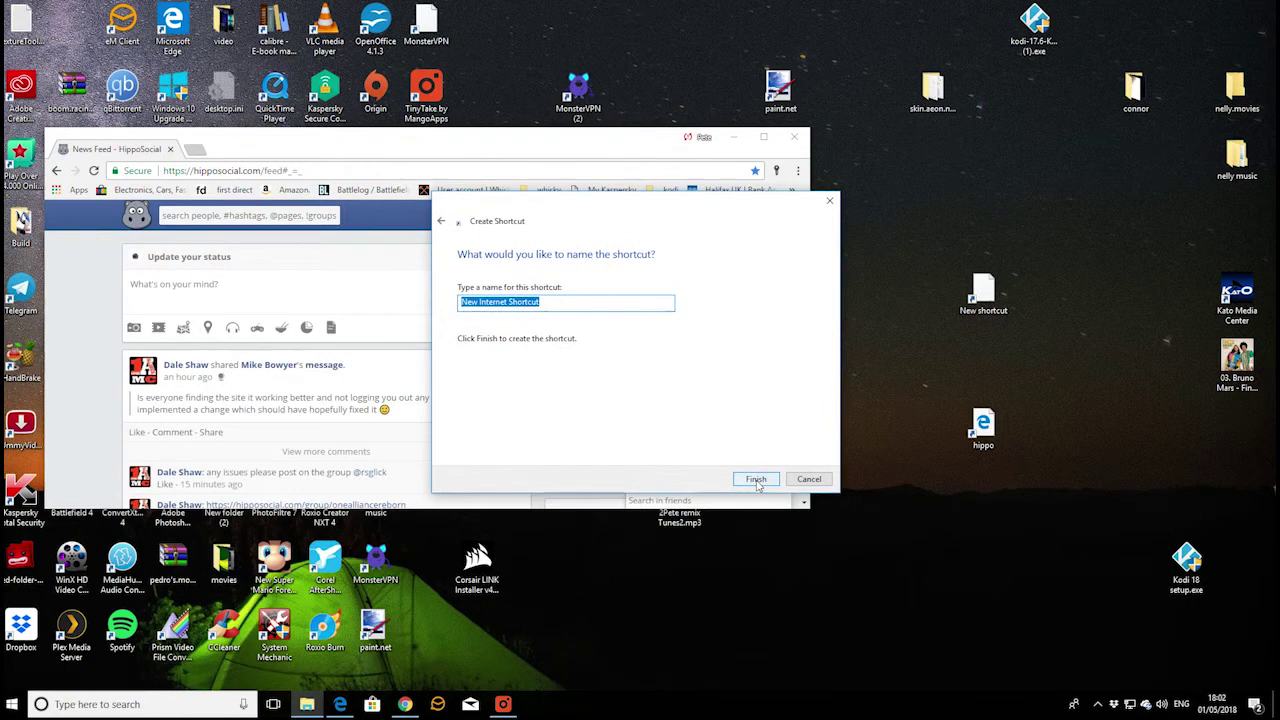
{"action": "left_click", "coordinate": [756, 479]}
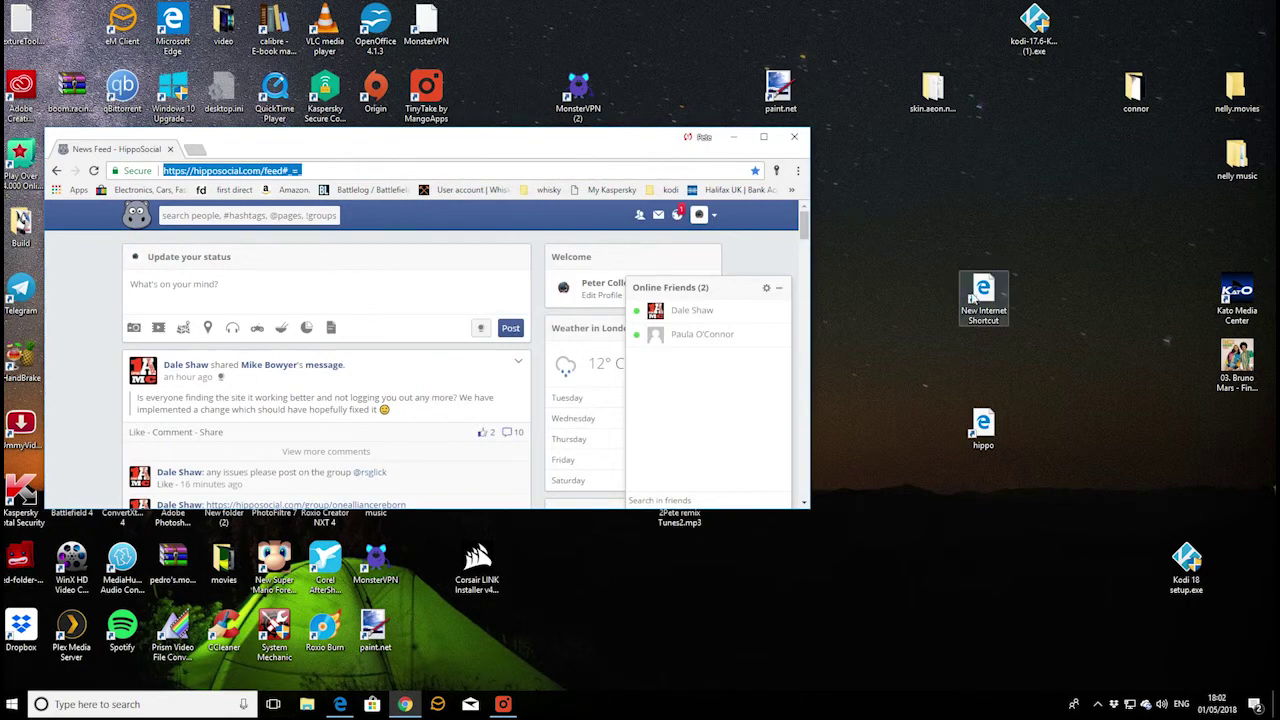
{"action": "double_click", "coordinate": [983, 295]}
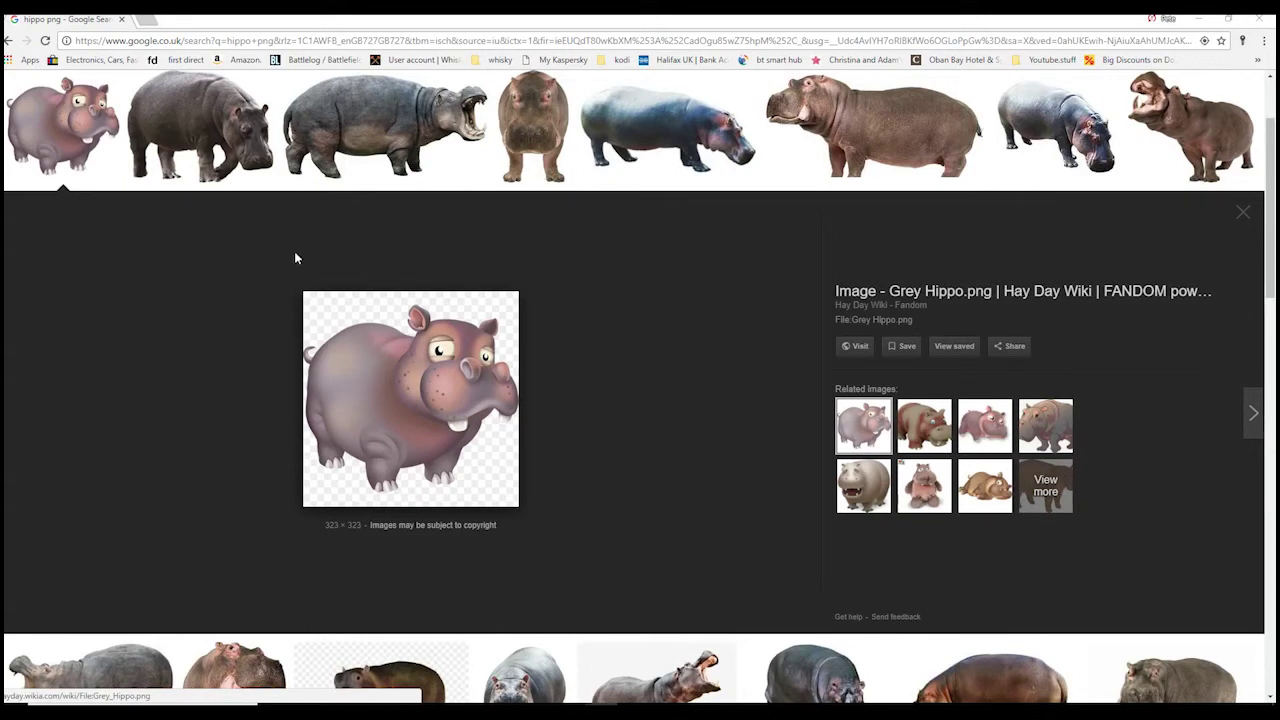
Step: Save the cartoon grey hippo picture from the Google Images preview with Save image as
{"action": "right_click", "coordinate": [365, 334]}
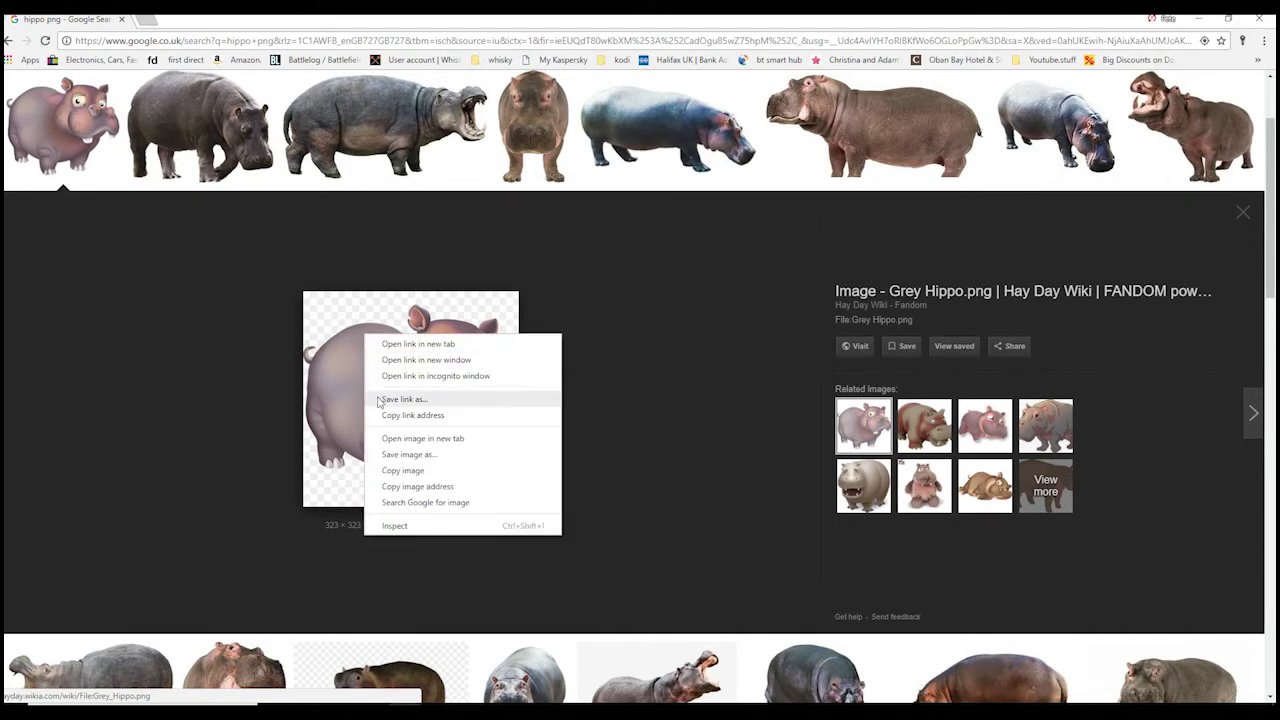
{"action": "left_click", "coordinate": [208, 328]}
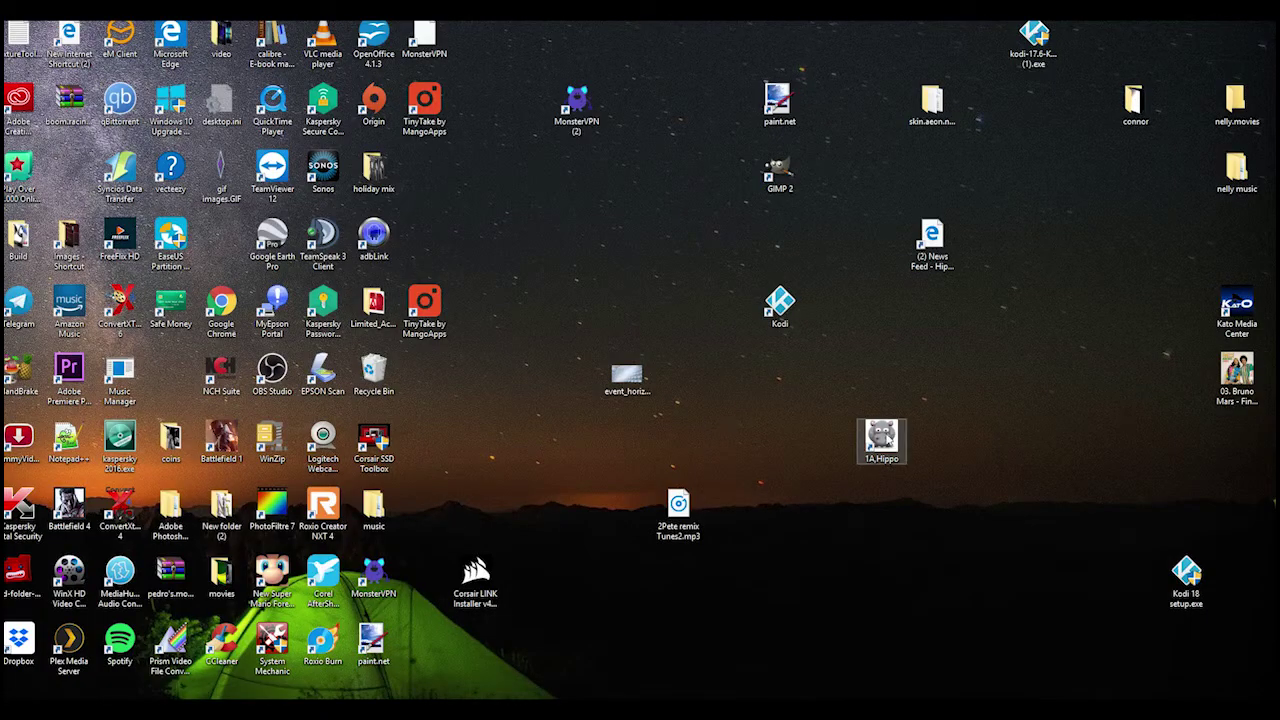
Step: Set the hippo shortcut's icon to 1A.hippo.ico from the icons folder and apply it
{"action": "right_click", "coordinate": [887, 440]}
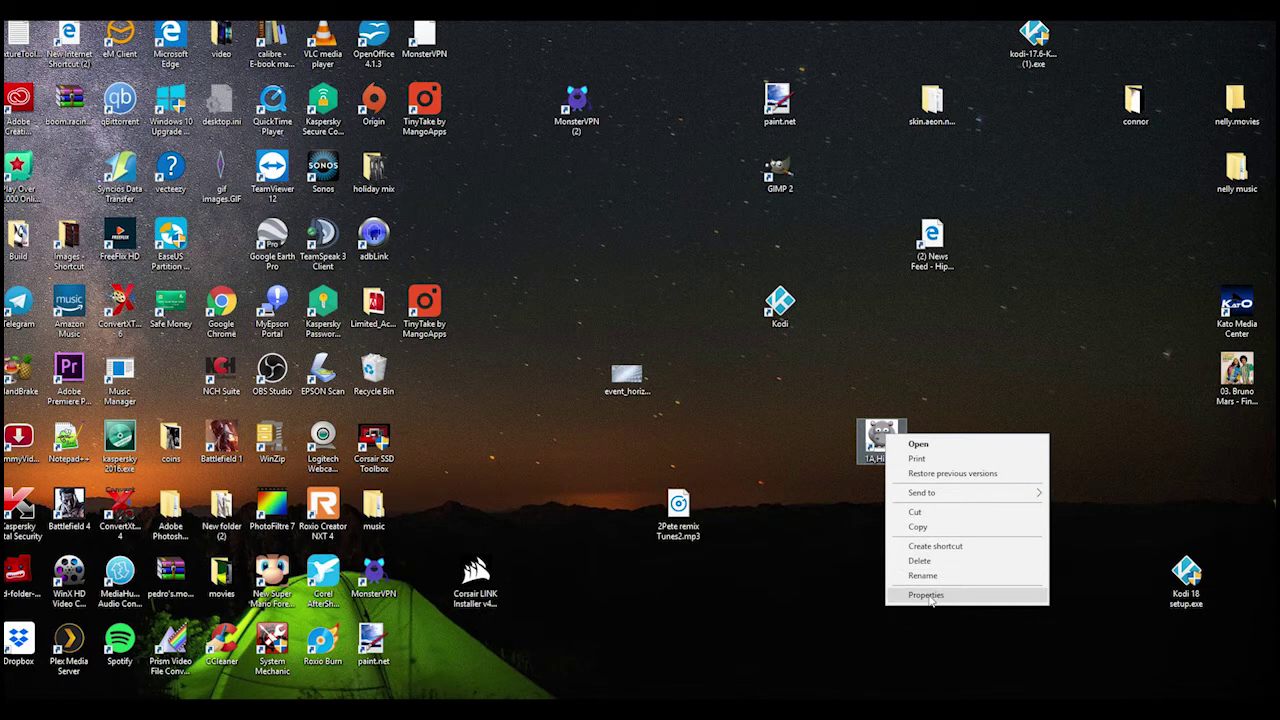
{"action": "left_click", "coordinate": [930, 595]}
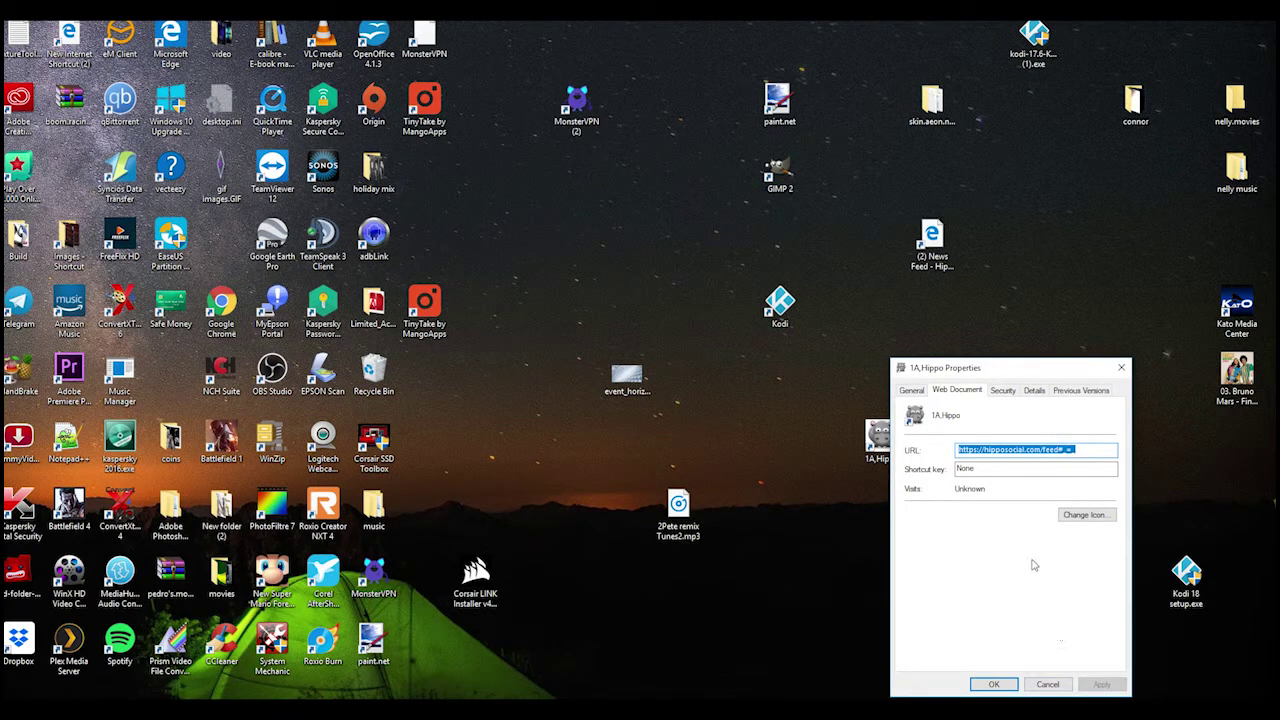
{"action": "left_click", "coordinate": [1085, 516]}
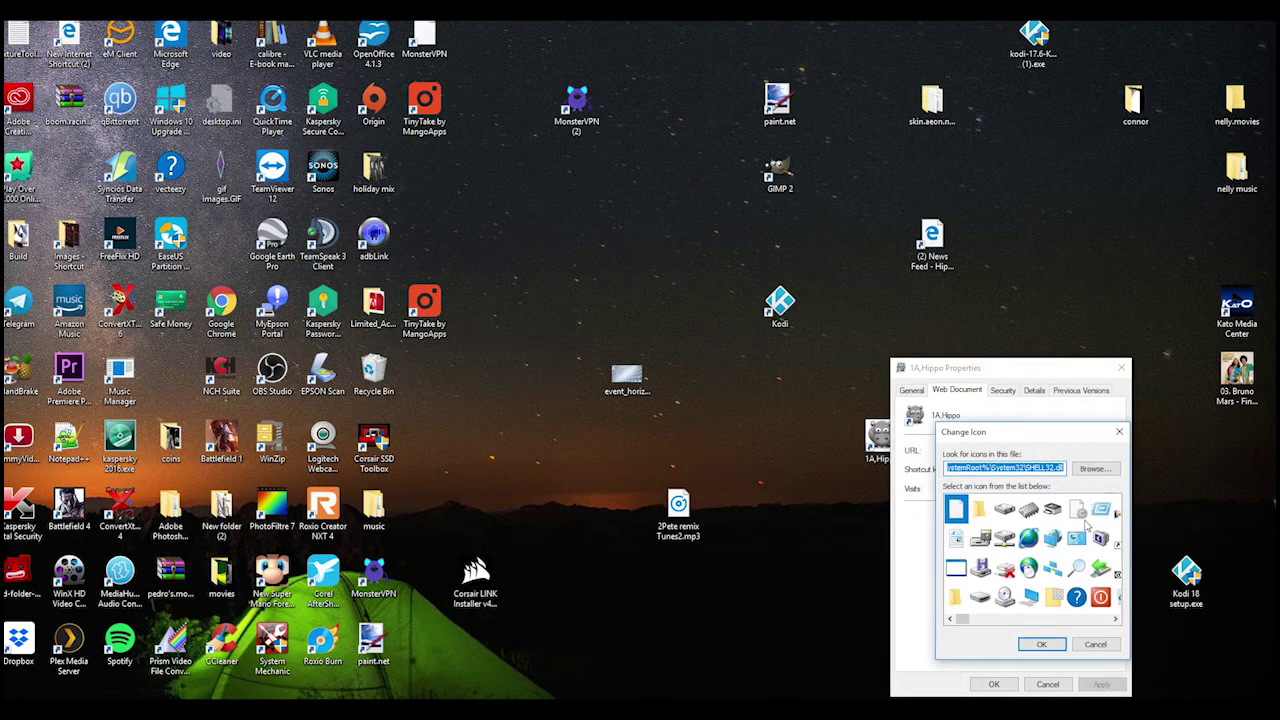
{"action": "left_click", "coordinate": [1094, 468]}
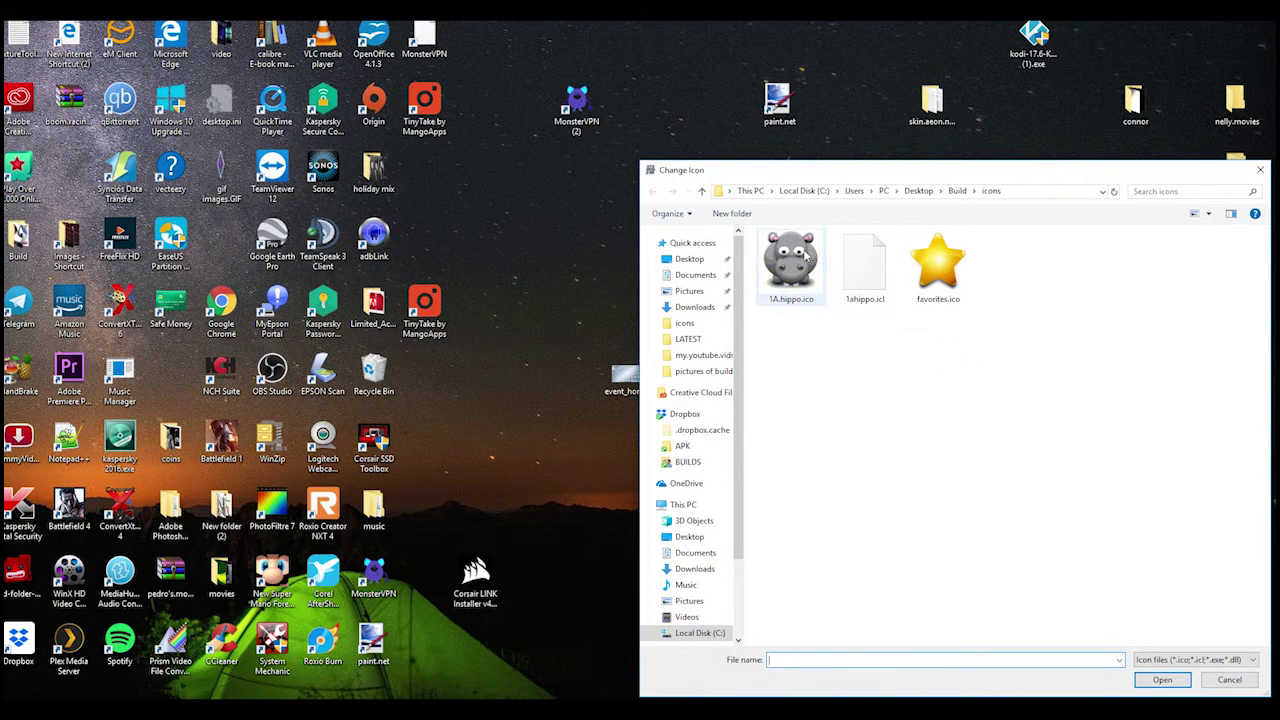
{"action": "double_click", "coordinate": [803, 256]}
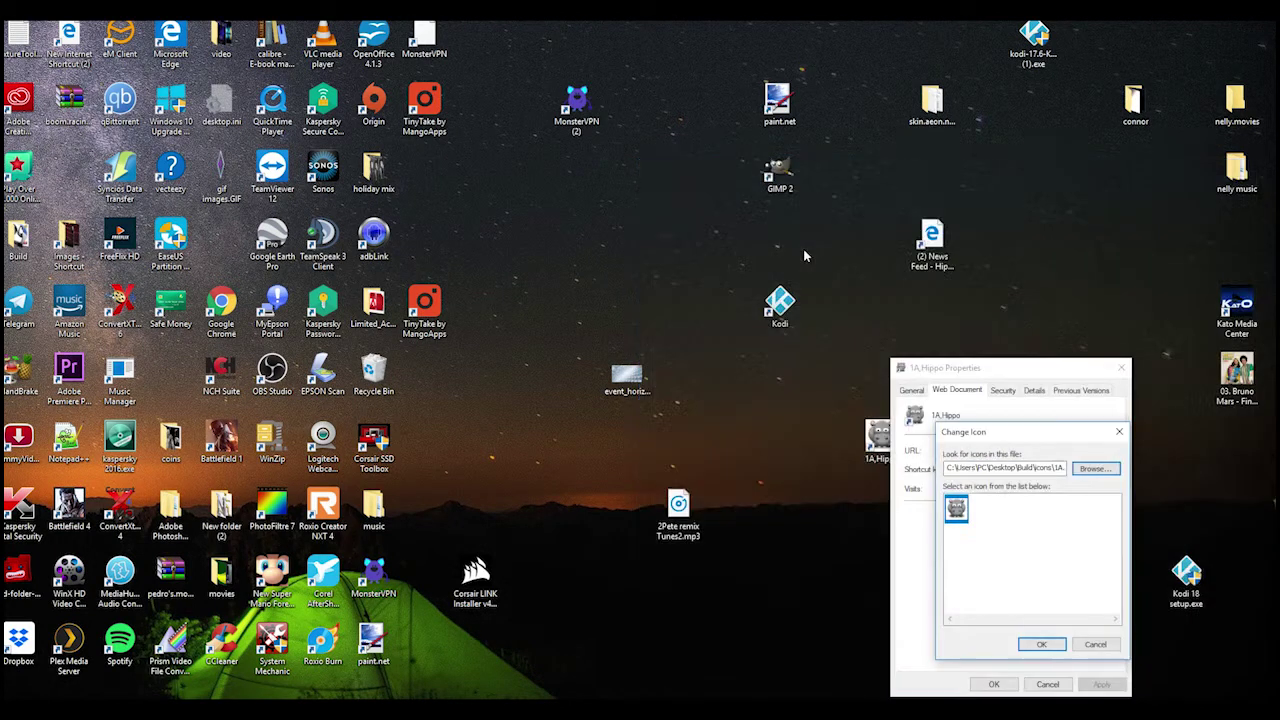
{"action": "left_click", "coordinate": [1041, 644]}
{"action": "left_click", "coordinate": [1101, 684]}
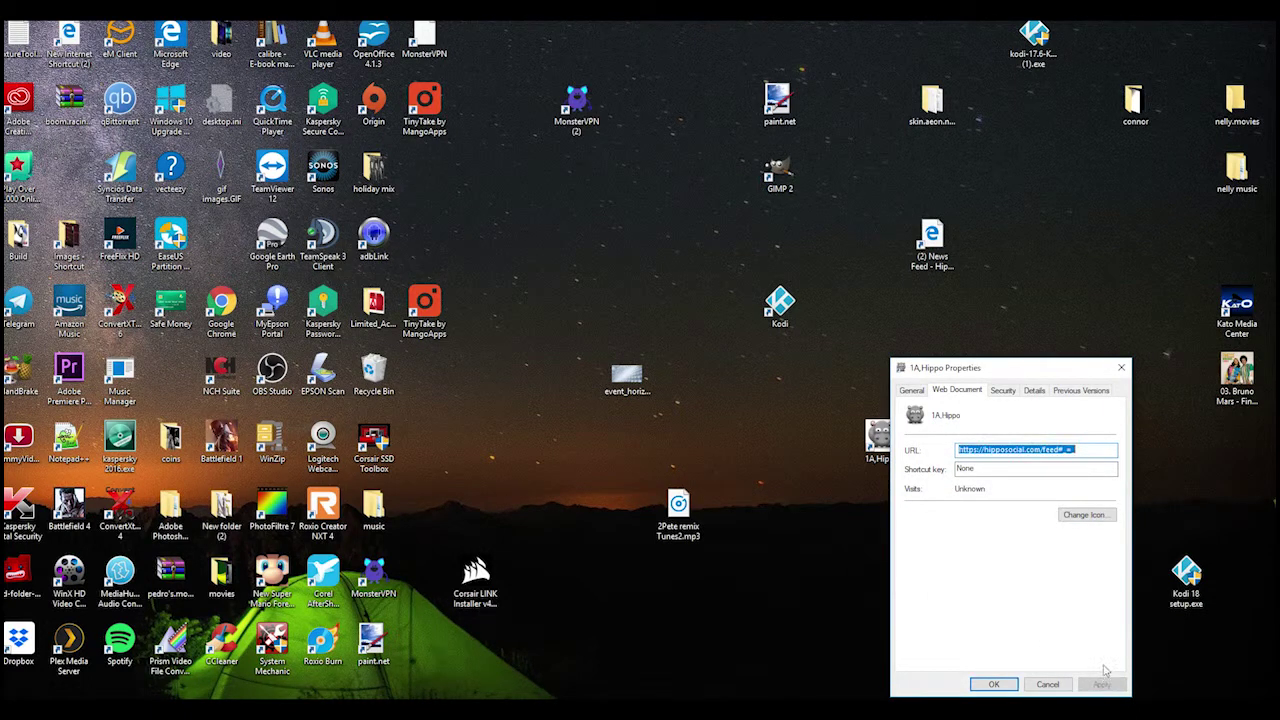